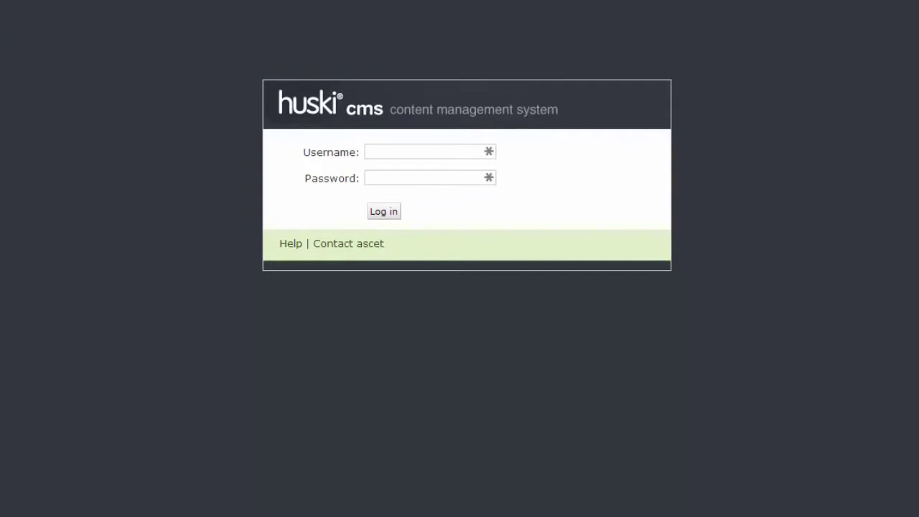
Log in to the CMS with the account's username and password.
click(431, 154)
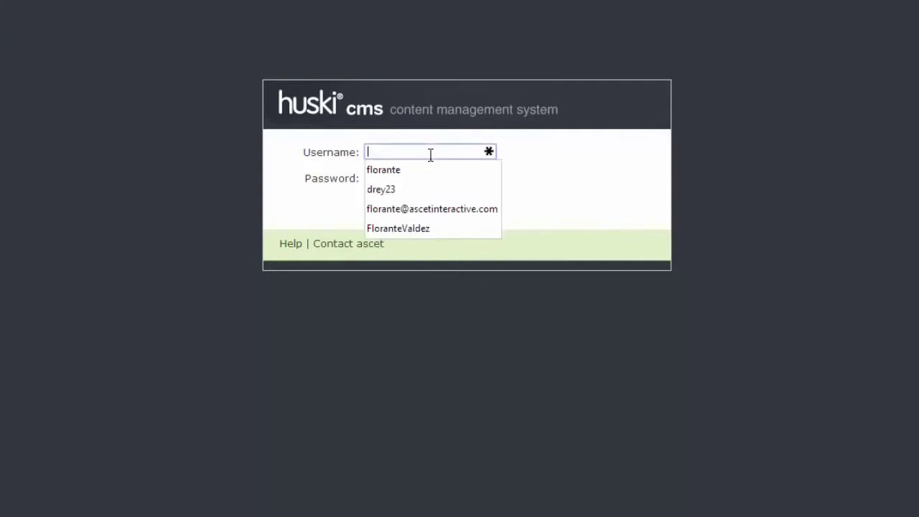
text(florante)
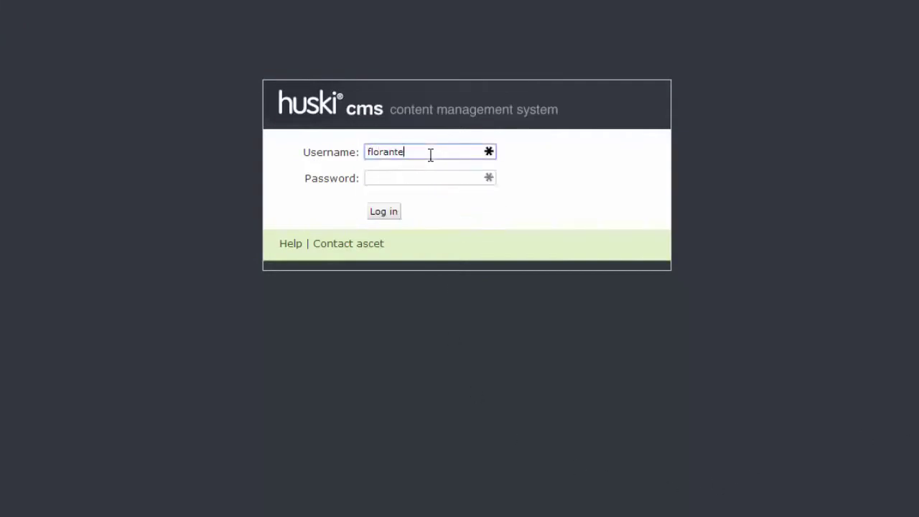
key(Tab)
text(••••)
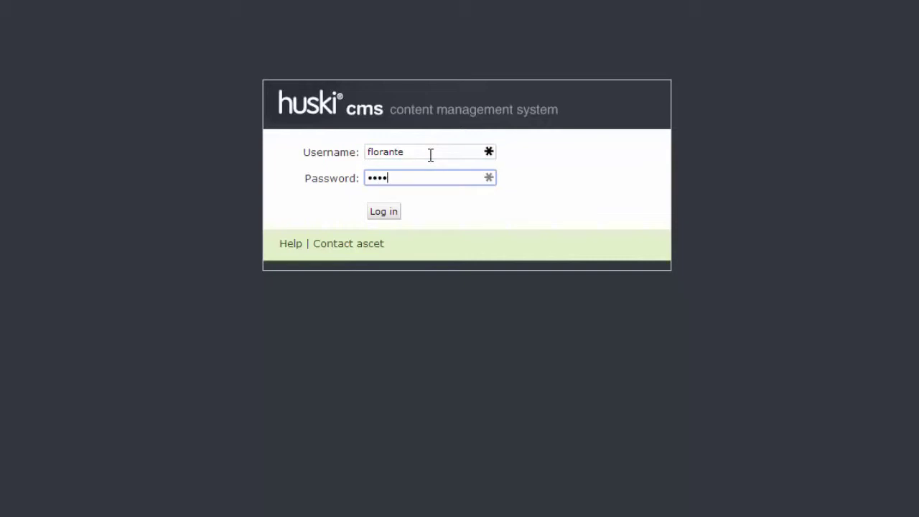
text(••)
key(Return)
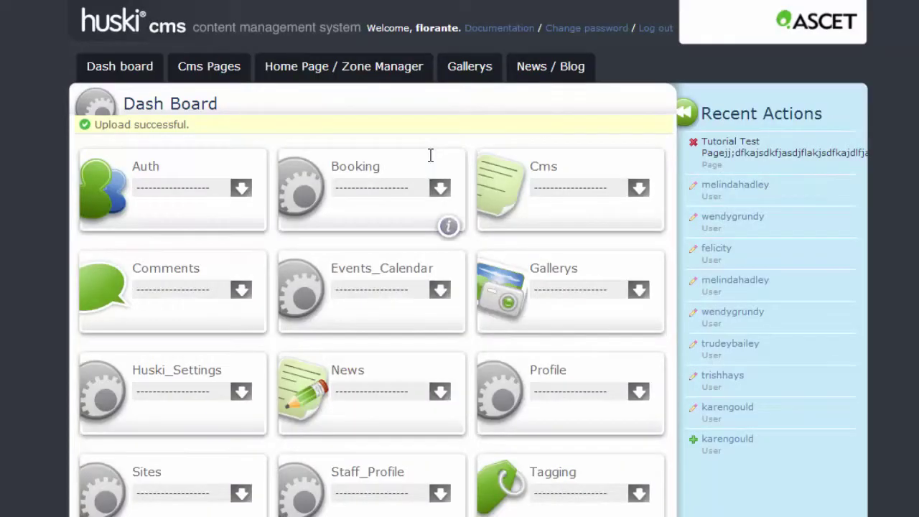
Start inserting an image into the Tutorial Page content and upload Cover-image-for-how-to-edit-a-page through the image file browser.
mouse_move(229, 77)
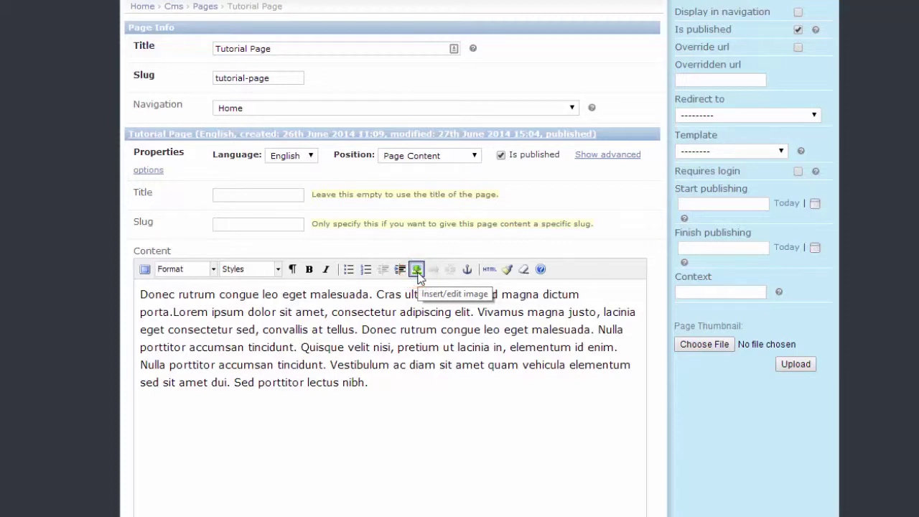
click(416, 271)
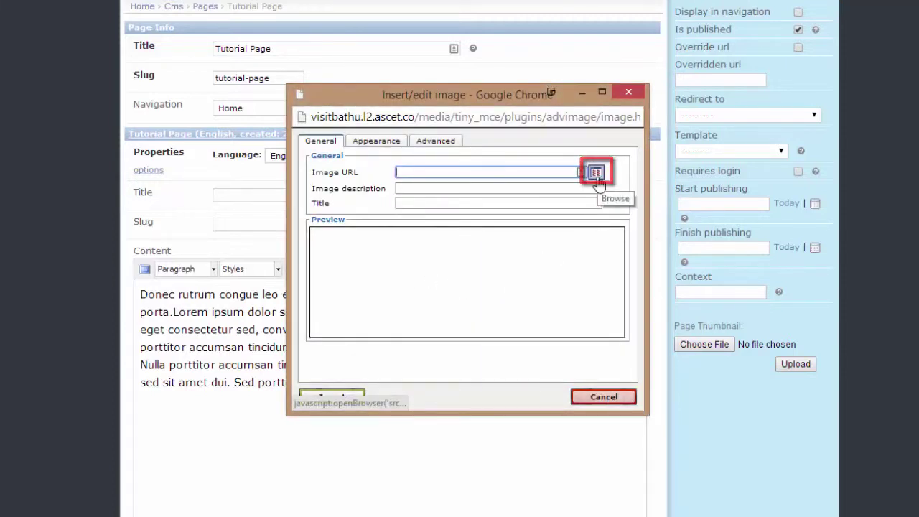
click(597, 180)
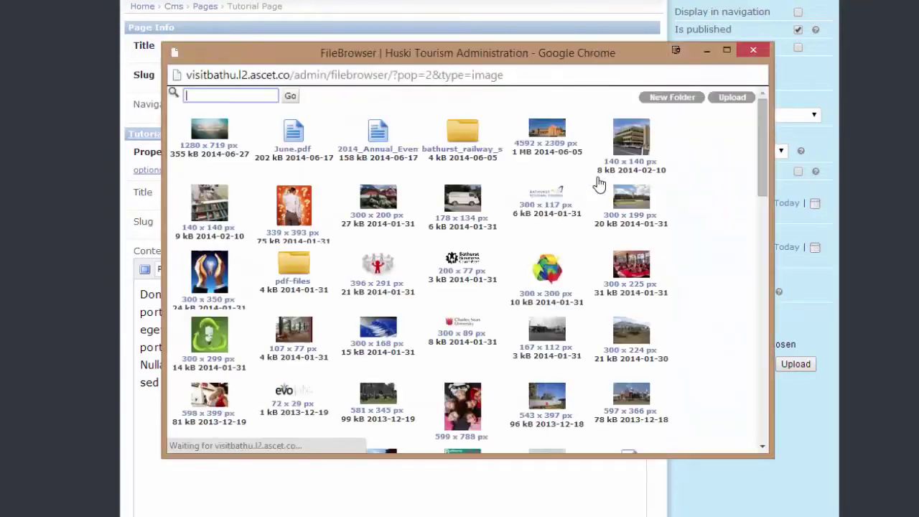
click(730, 102)
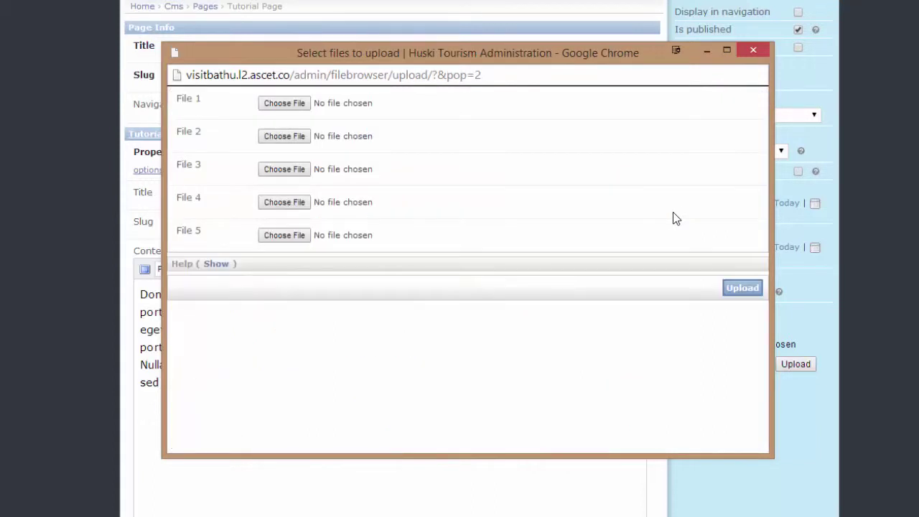
click(301, 109)
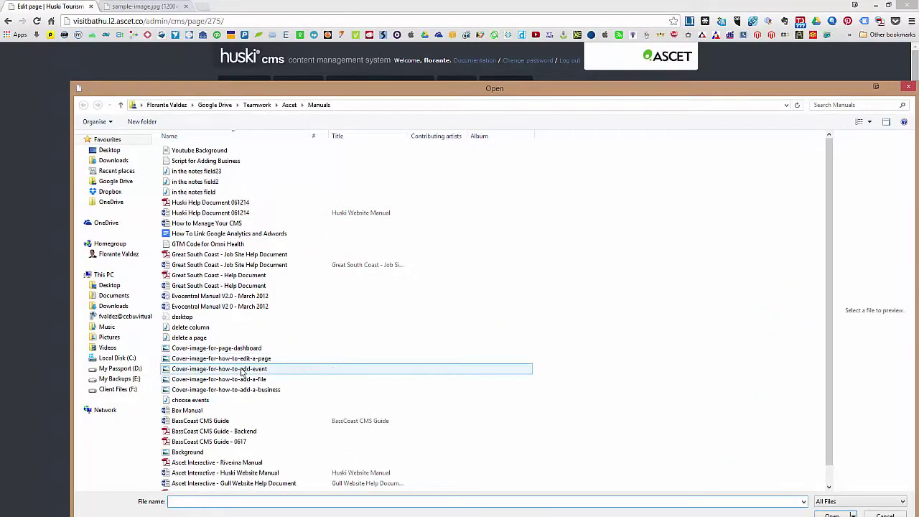
double_click(239, 359)
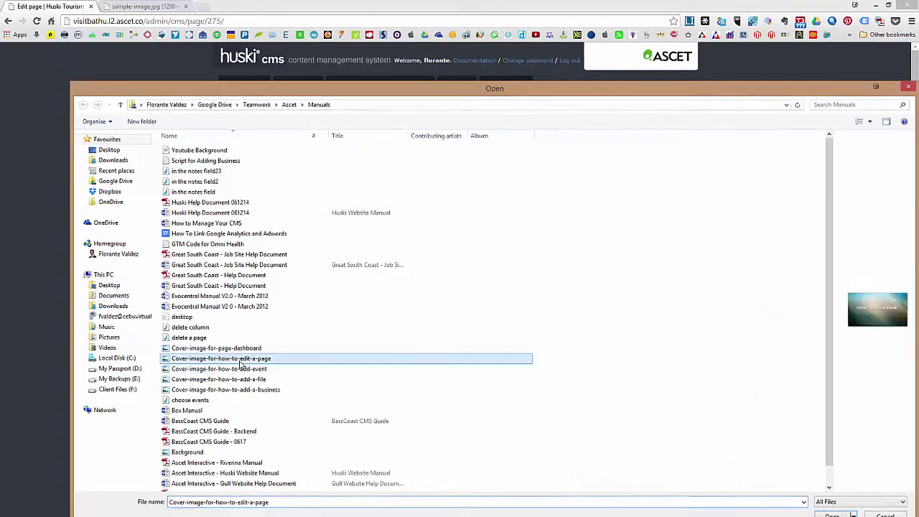
click(632, 309)
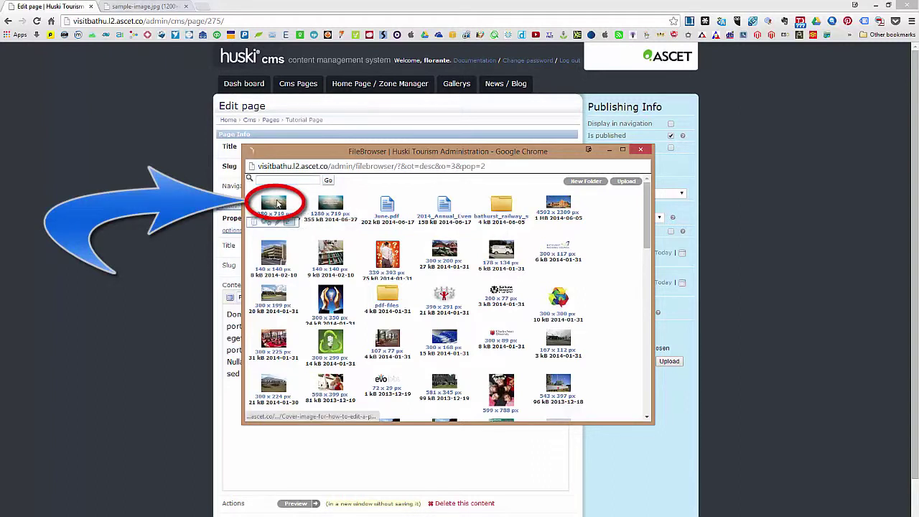
Open the newly uploaded cover image at full size, copy its web address and close the image window.
click(276, 204)
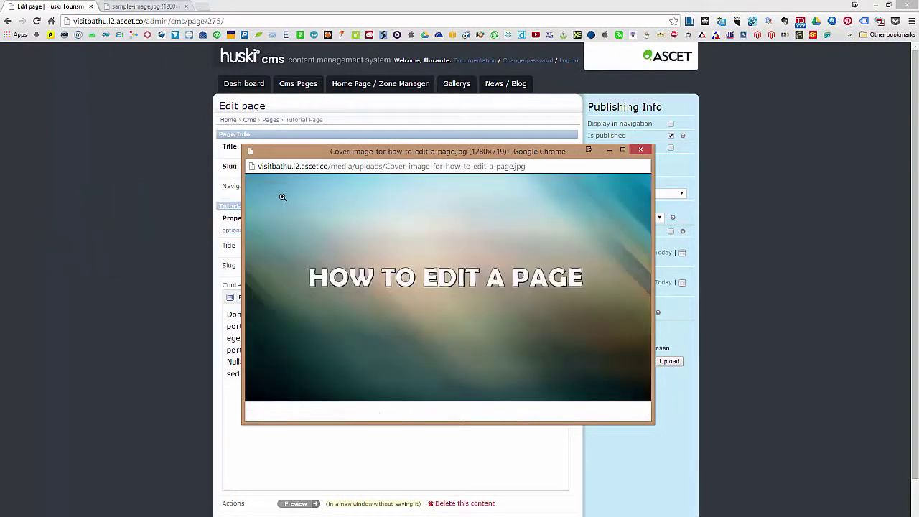
click(470, 166)
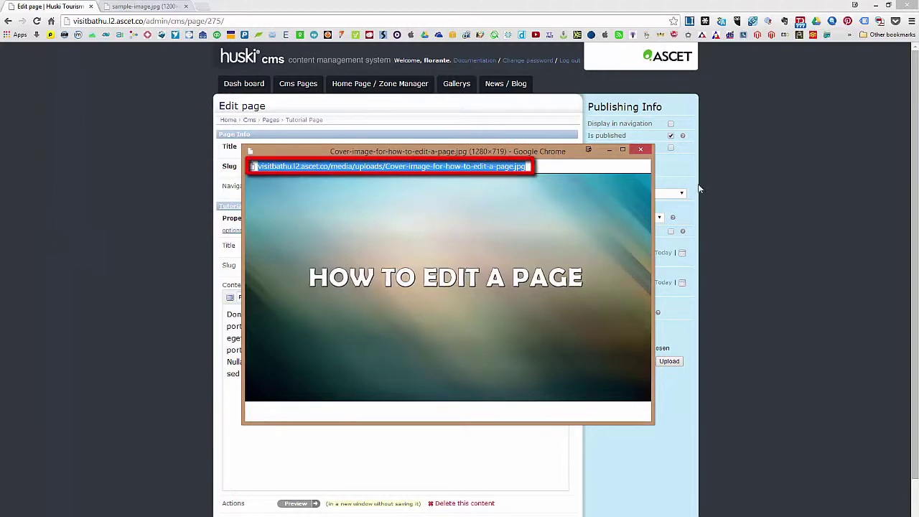
click(640, 149)
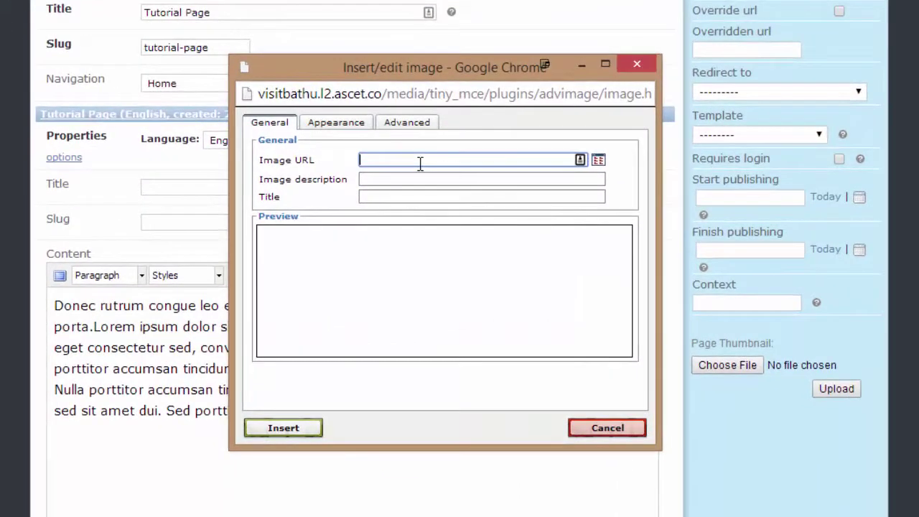
Paste the copied cover image address as the Image URL and check the image in the preview.
key(ctrl+v)
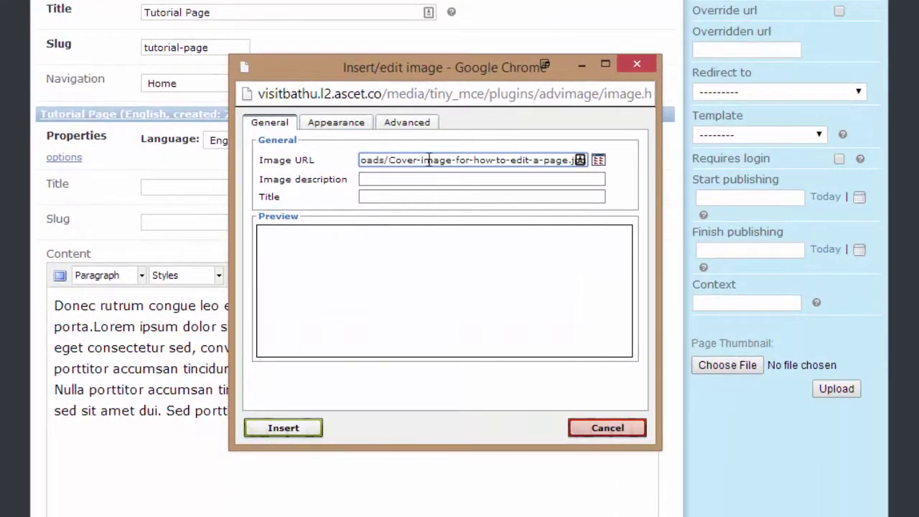
click(418, 248)
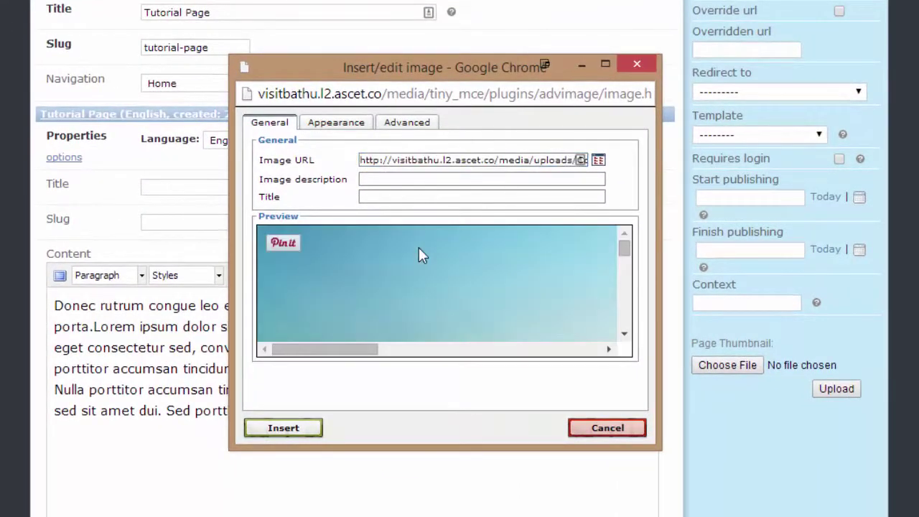
scroll(419, 247, down, 5)
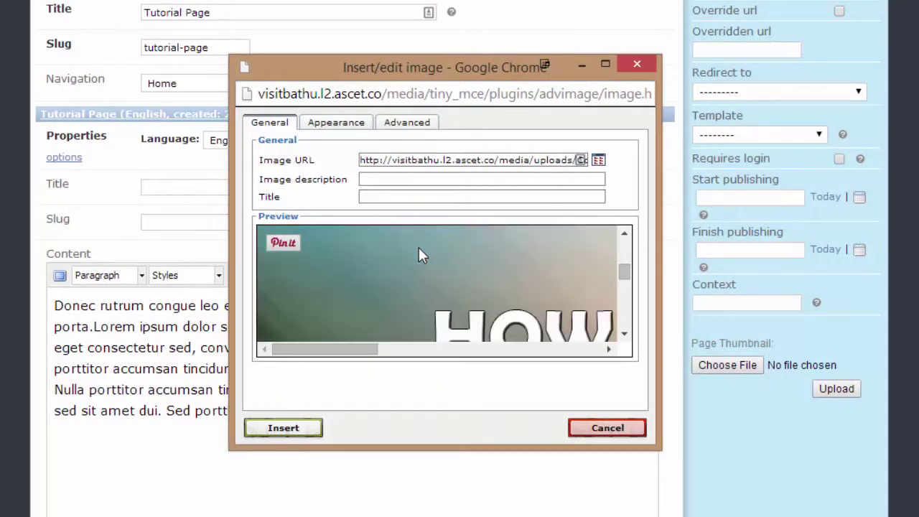
scroll(419, 247, up, 5)
scroll(416, 250, down, 5)
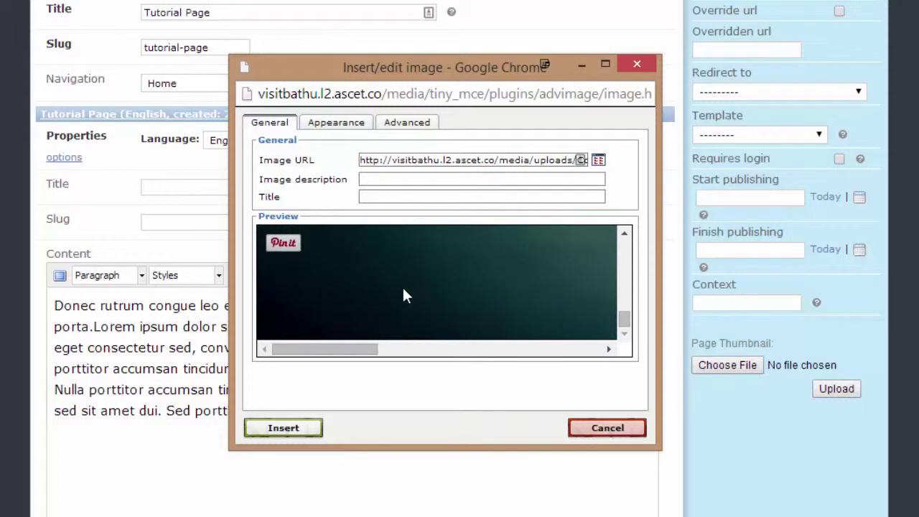
scroll(404, 295, up, 3)
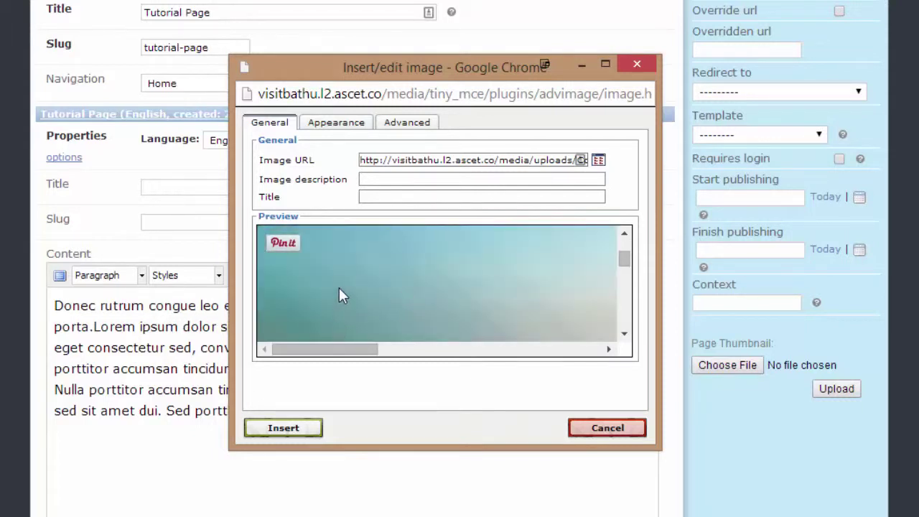
Set the cover image's alignment to Right and its width to 450 px, and insert it without an image description.
click(343, 126)
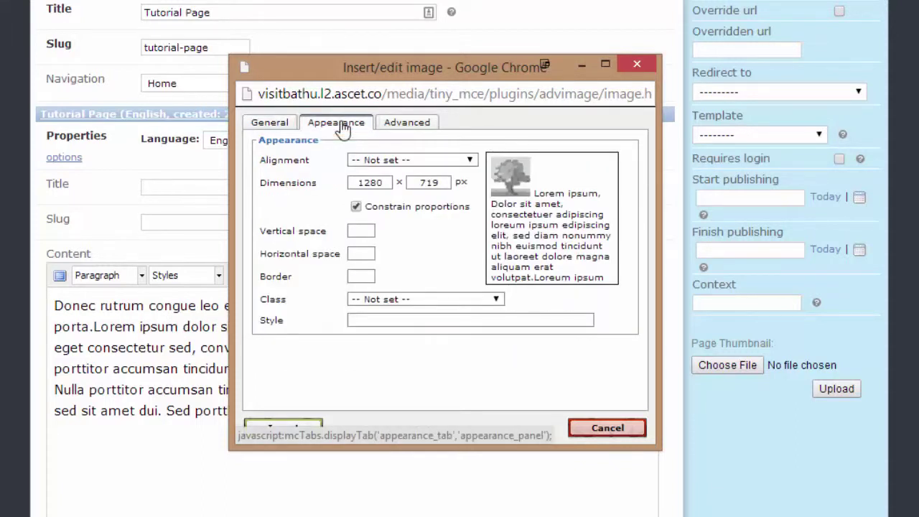
click(407, 162)
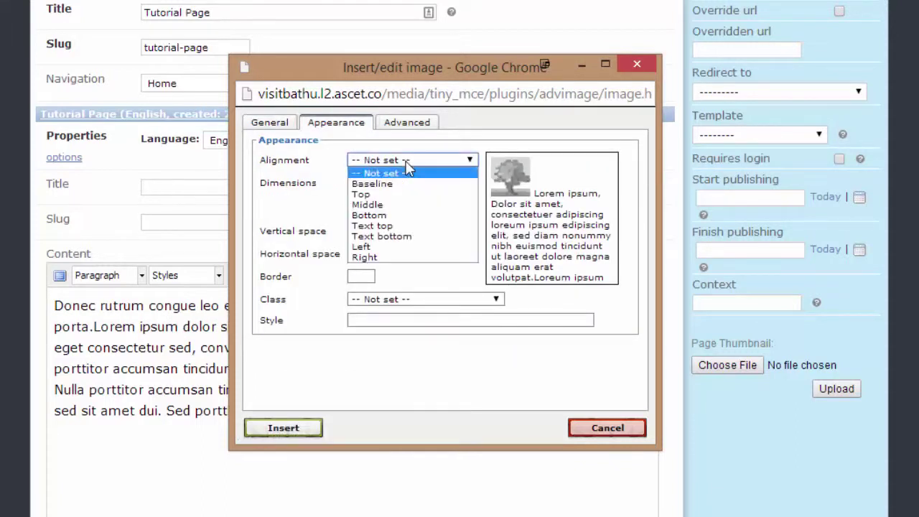
click(377, 257)
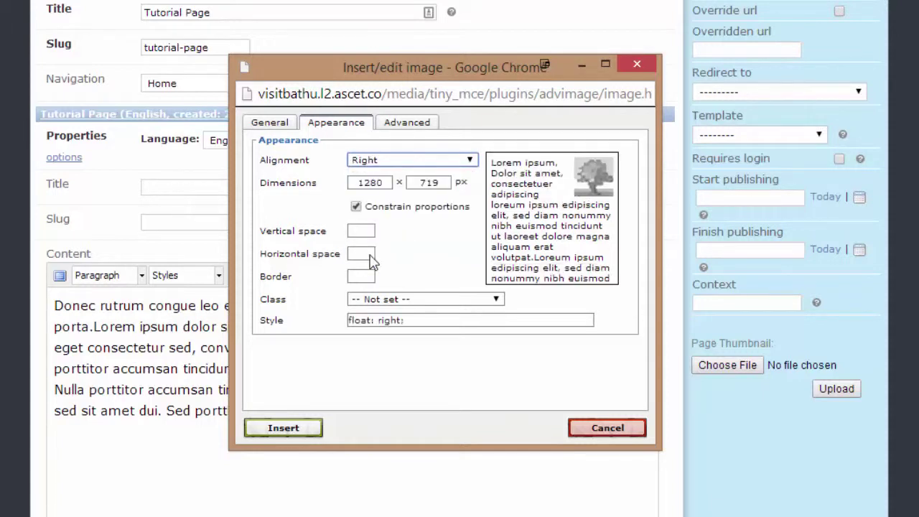
drag(388, 182, 267, 185)
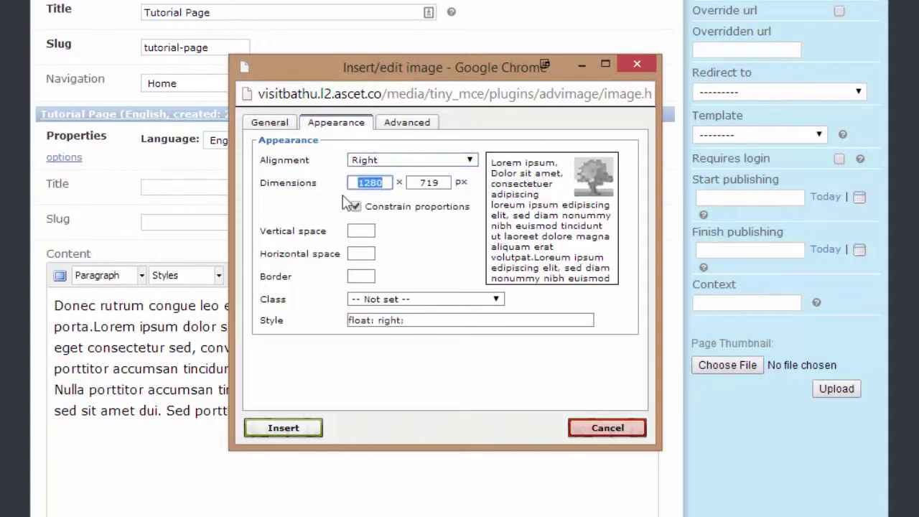
text(450)
click(445, 246)
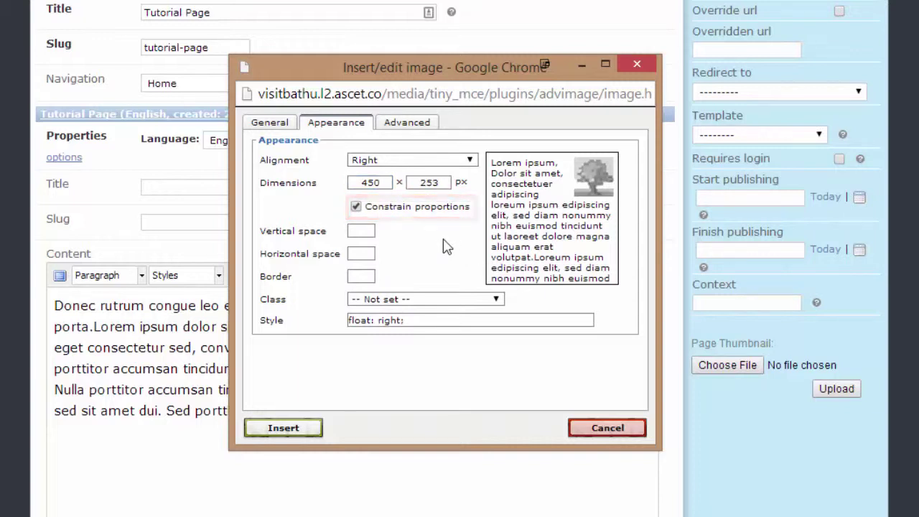
click(303, 428)
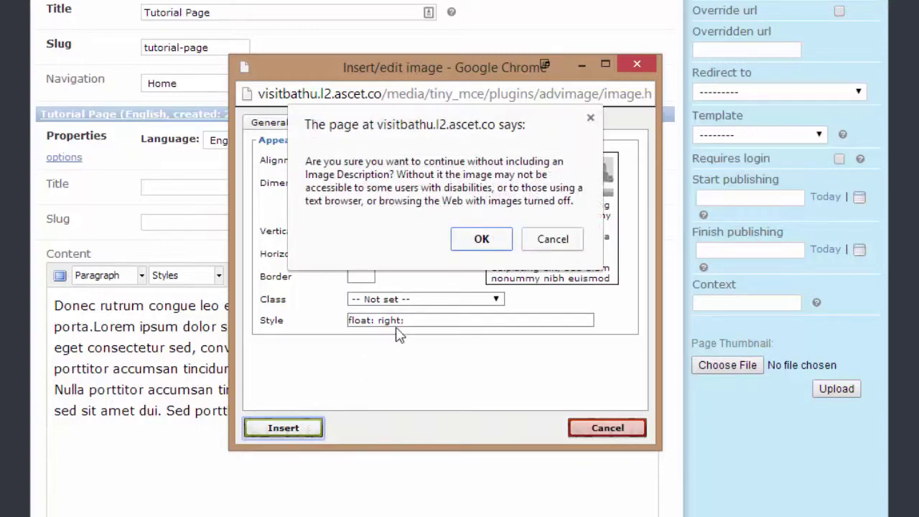
click(480, 241)
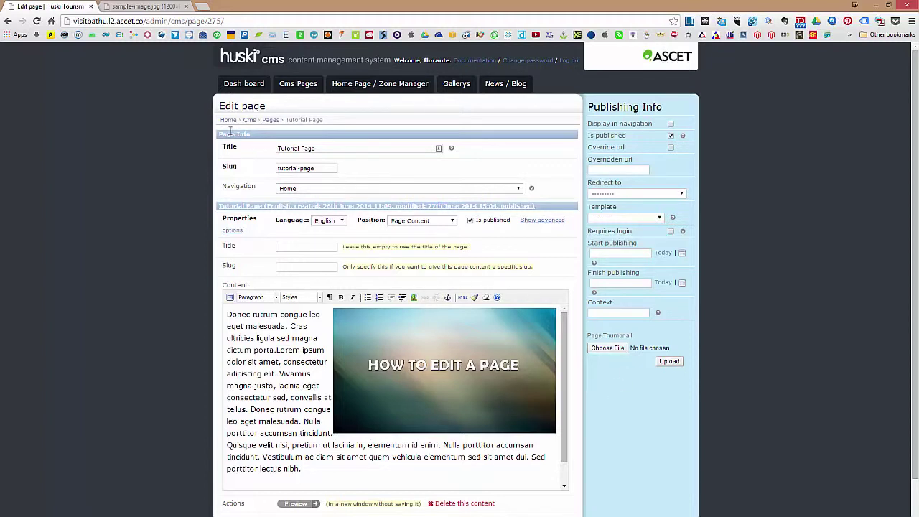
Copy the web address of sample-image.jpg from its browser tab and paste it as the Image URL of a new image in the Tutorial Page content.
click(156, 6)
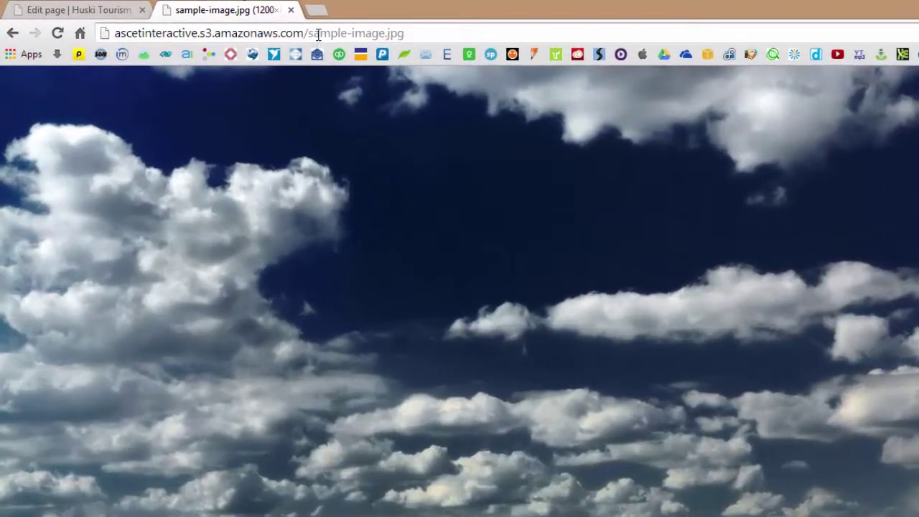
click(318, 34)
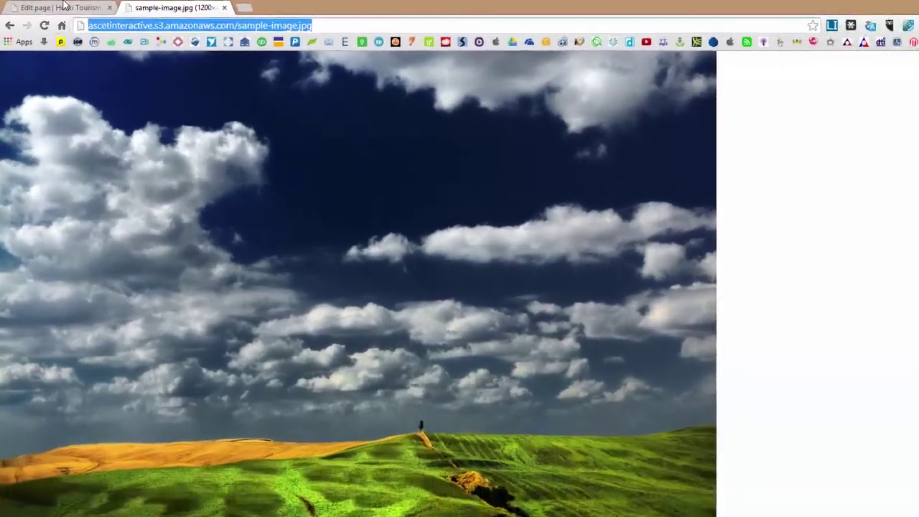
click(72, 10)
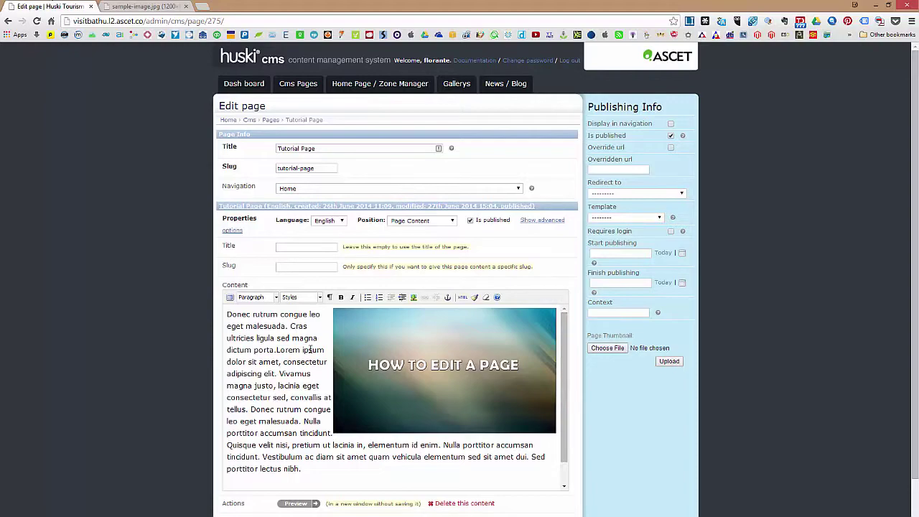
click(414, 297)
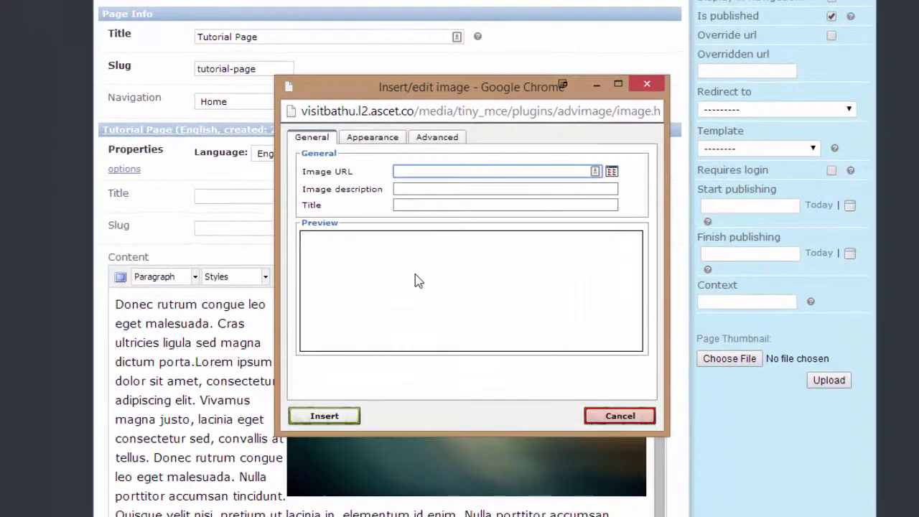
key(ctrl+v)
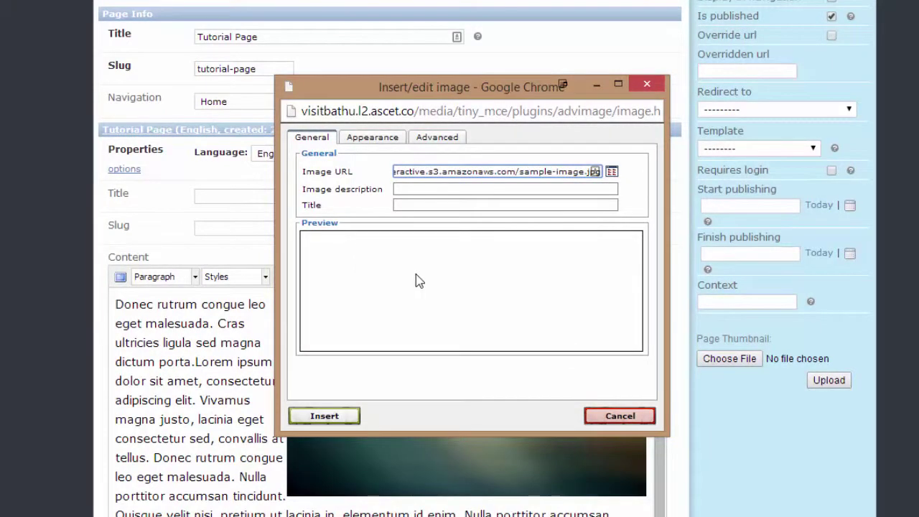
click(453, 331)
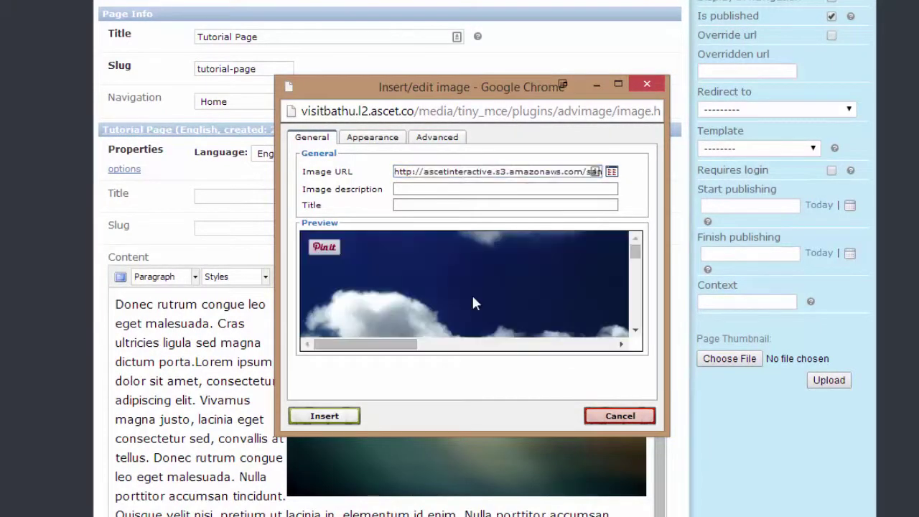
Set the sample image's alignment to Right and its width to 450 px with constrained proportions, and insert it without an image description.
click(376, 138)
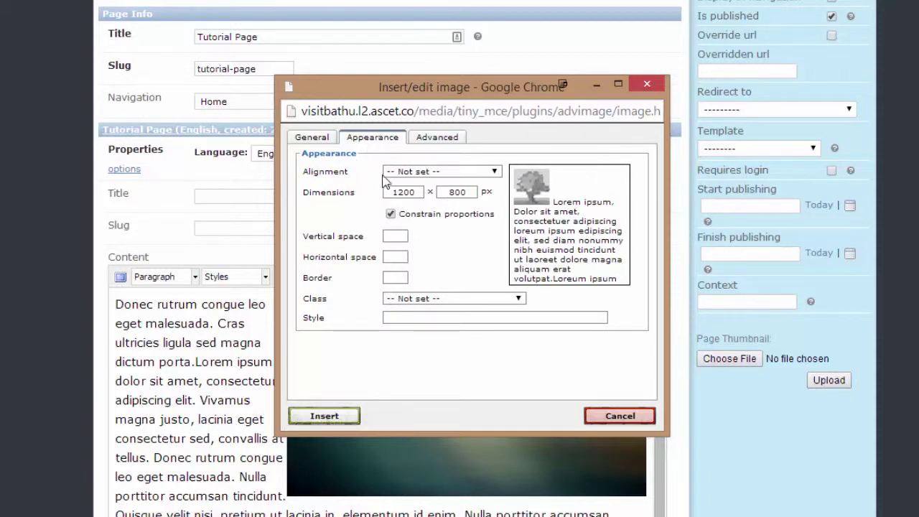
click(420, 174)
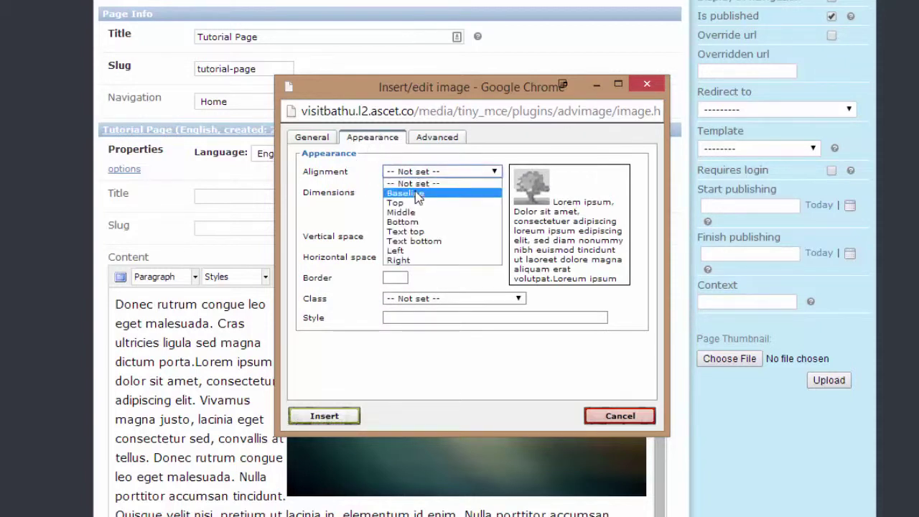
click(401, 260)
drag(420, 192, 370, 192)
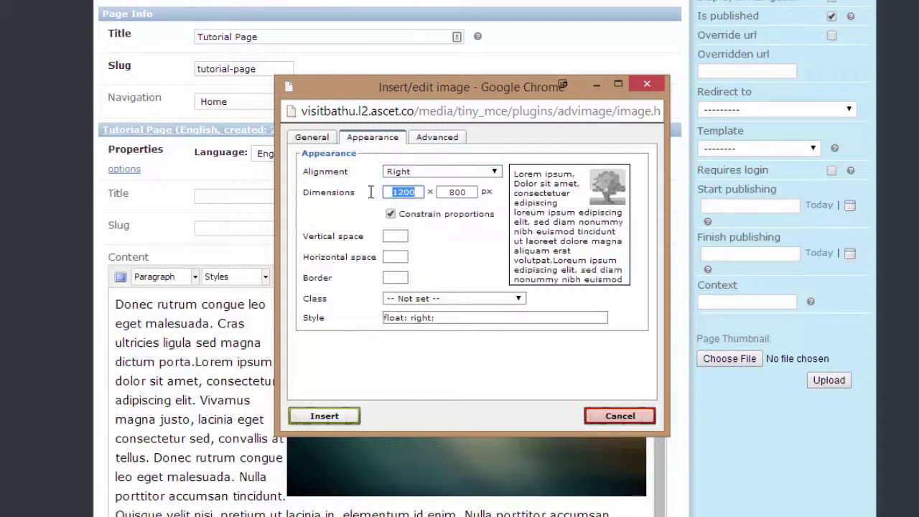
text(450)
click(371, 365)
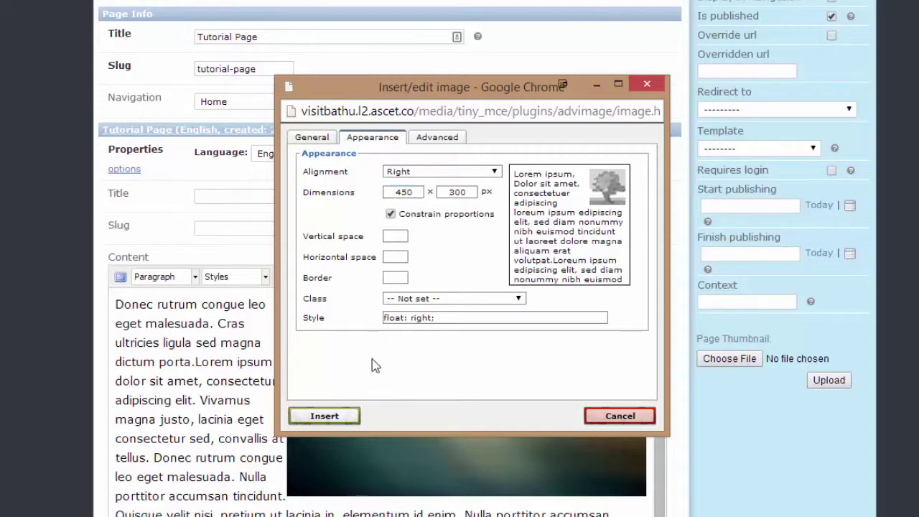
click(332, 421)
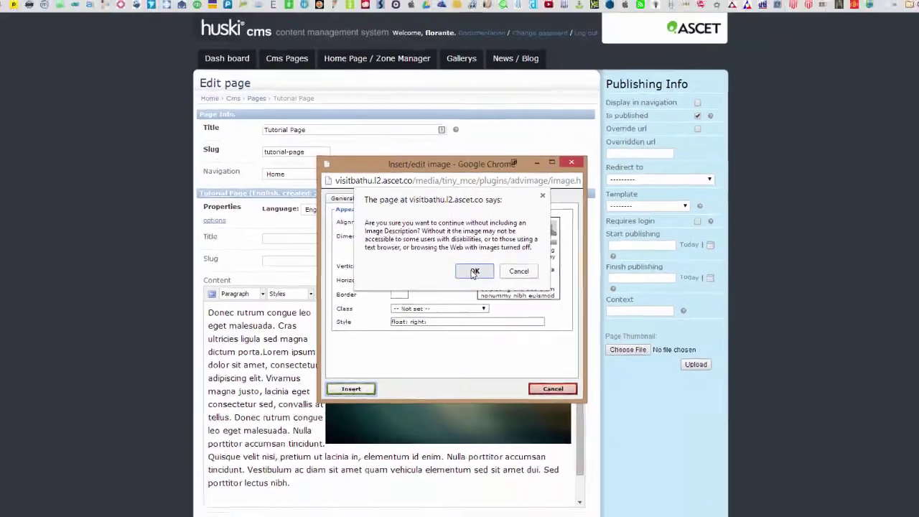
click(476, 269)
scroll(419, 371, down, 2)
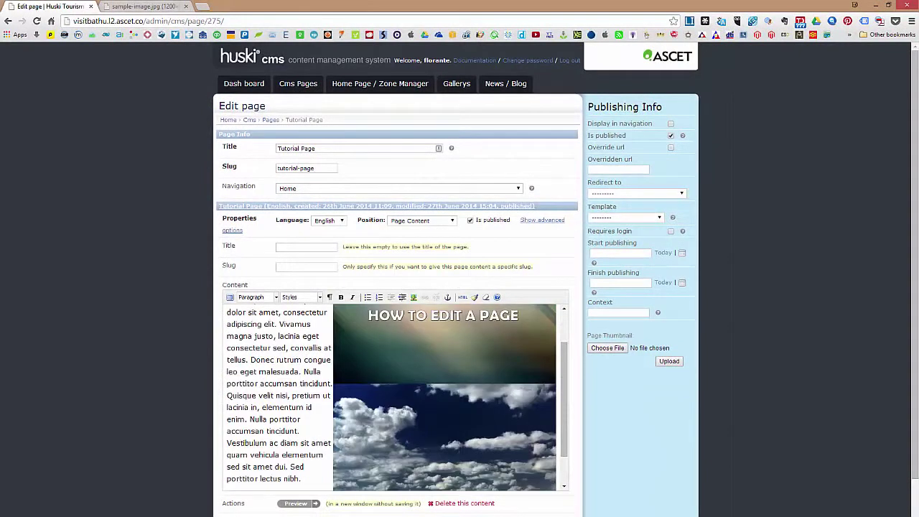
click(413, 409)
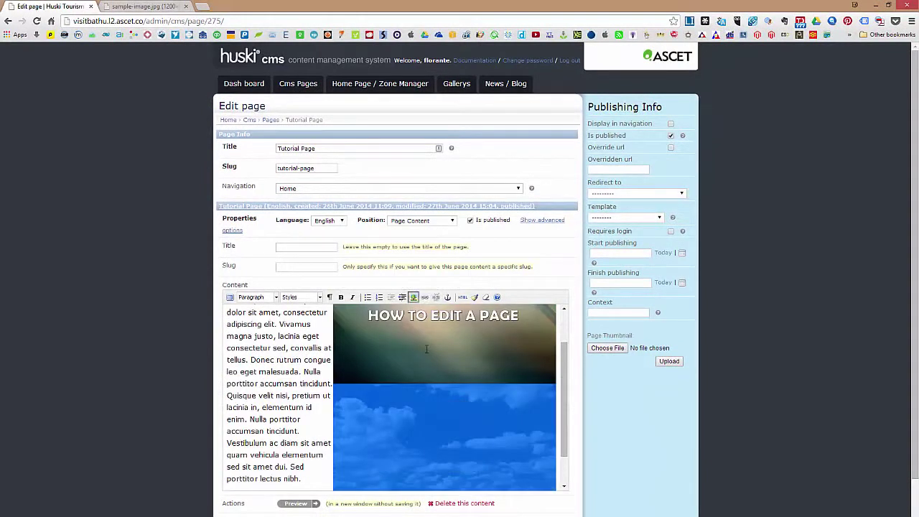
click(300, 371)
scroll(300, 371, up, 2)
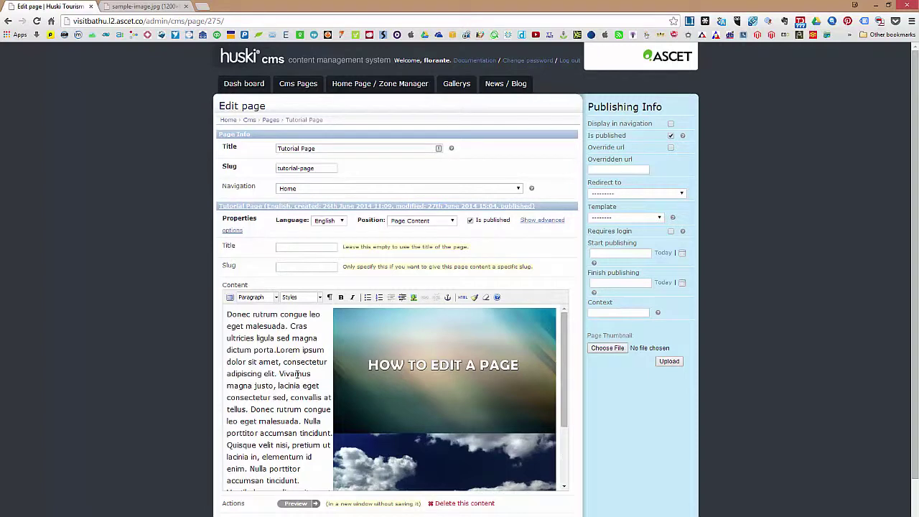
Start another image in the Tutorial Page content and open the recycling globe image energy-efficiency.jpg from the files already uploaded to the server.
scroll(297, 374, down, 4)
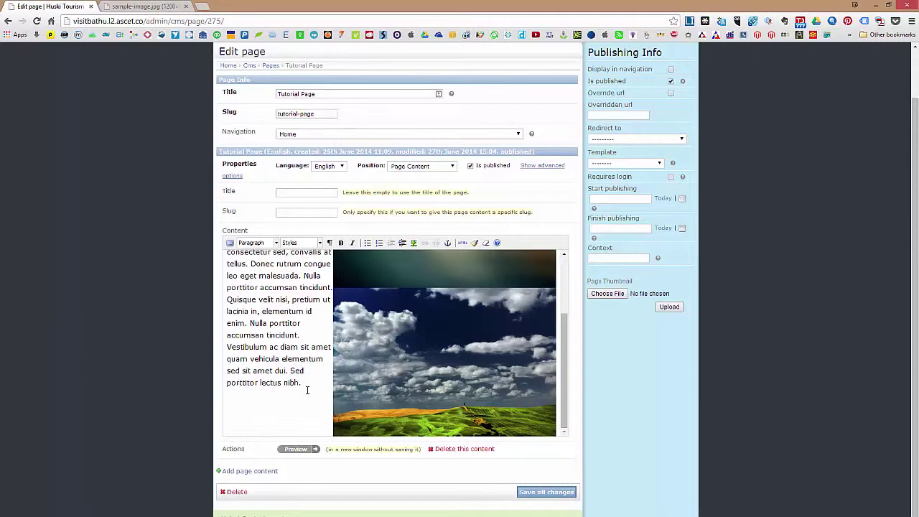
click(413, 243)
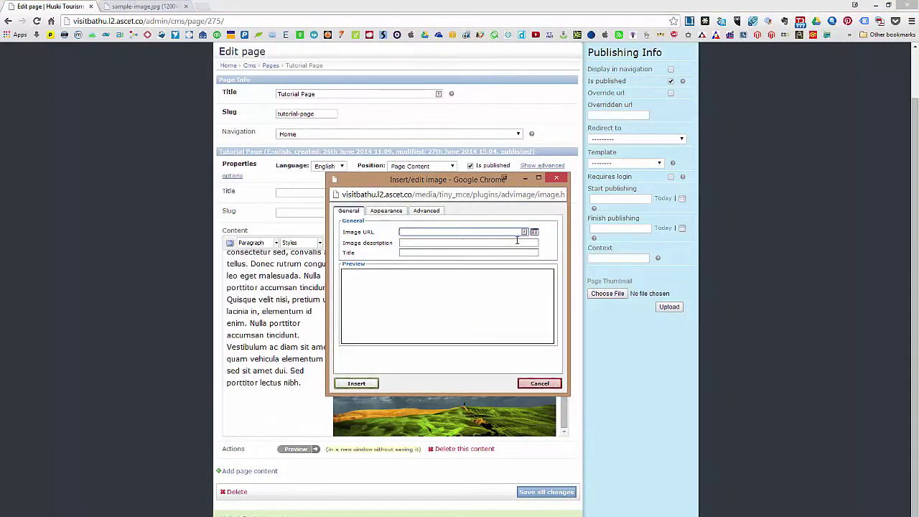
click(533, 232)
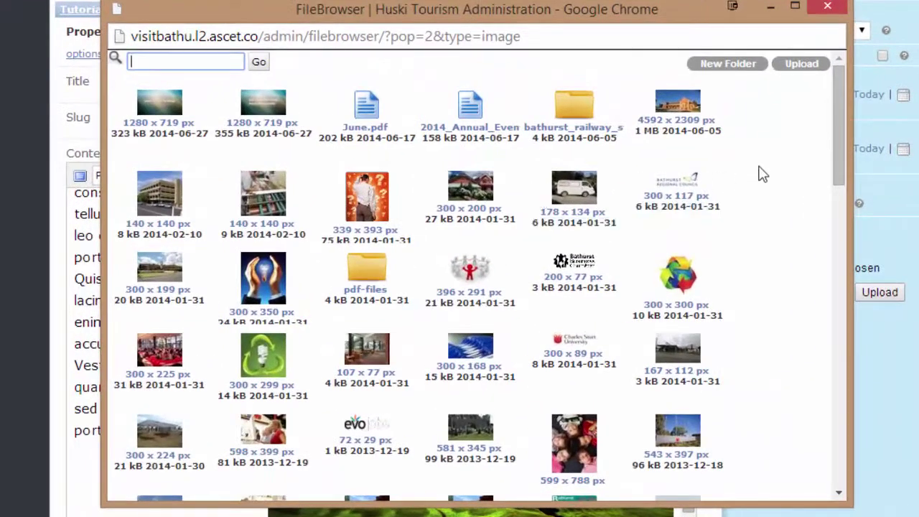
scroll(762, 173, down, 3)
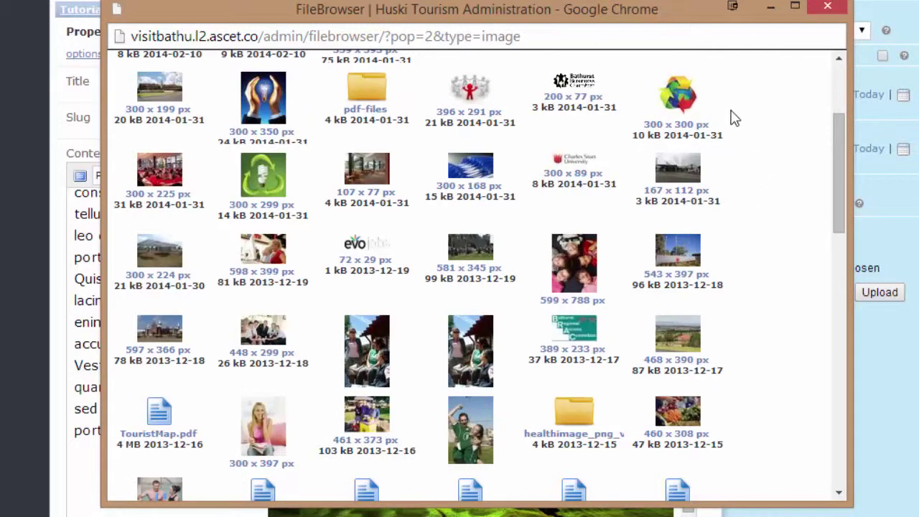
click(679, 95)
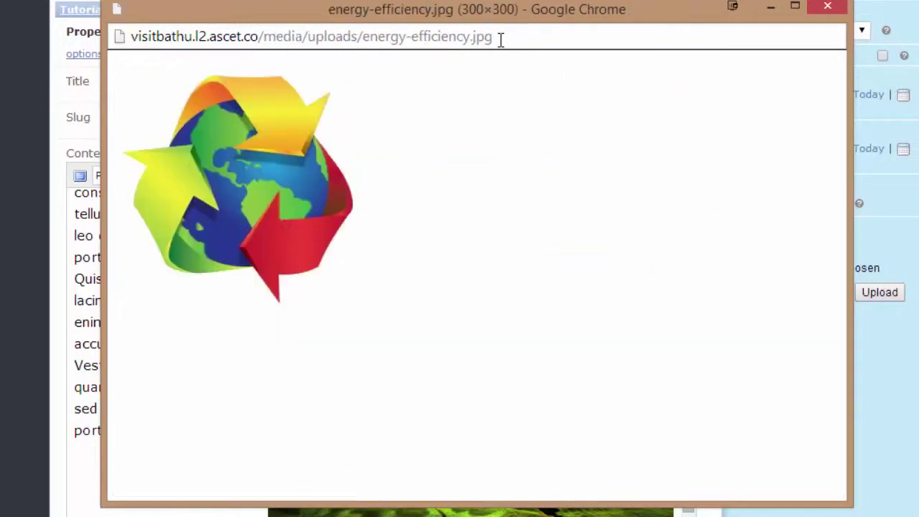
Copy the web address of energy-efficiency.jpg, paste it as the Image URL and insert the image without an image description.
click(500, 39)
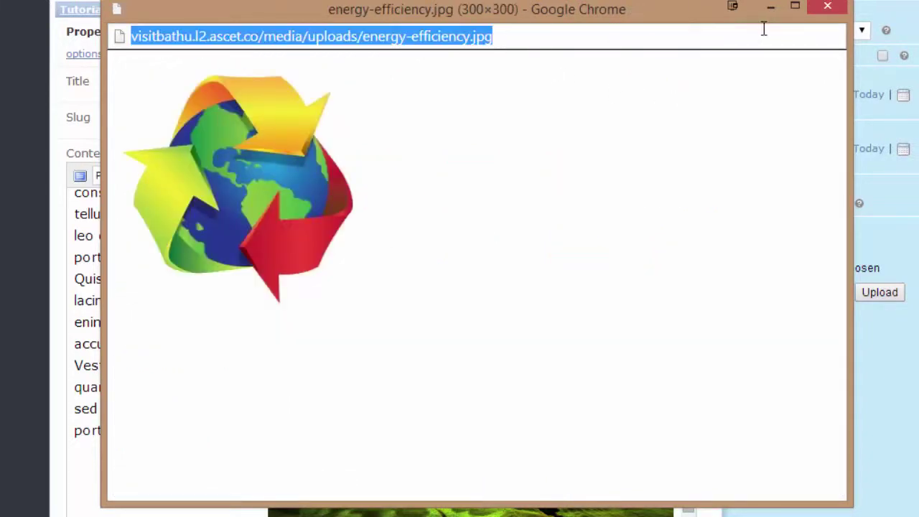
key(ctrl+c)
click(820, 9)
key(ctrl+v)
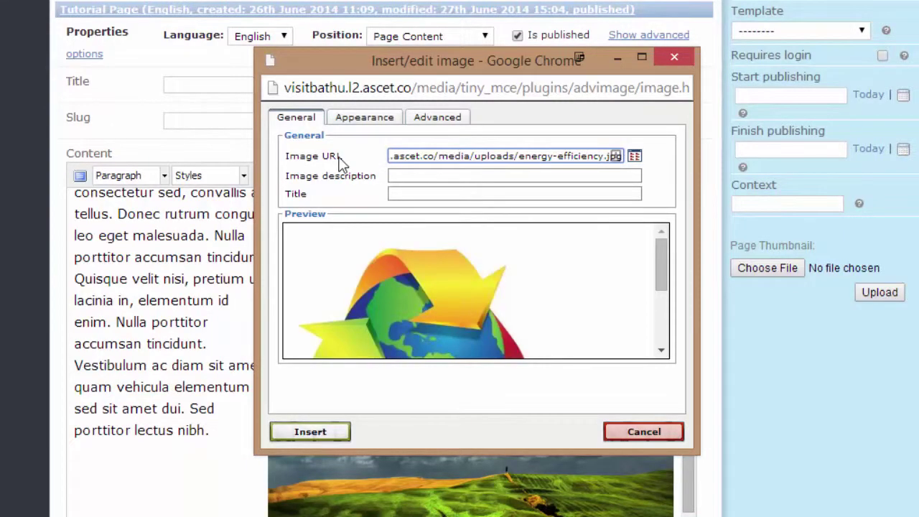
click(307, 431)
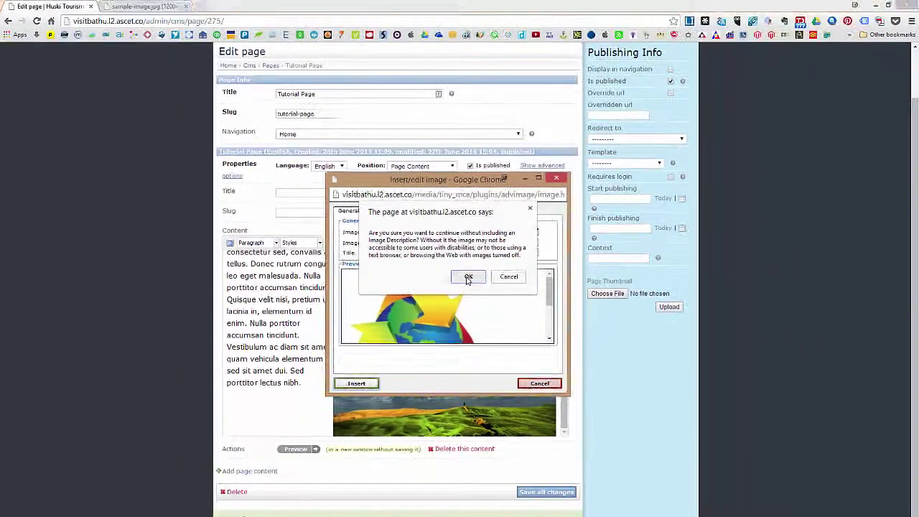
click(510, 240)
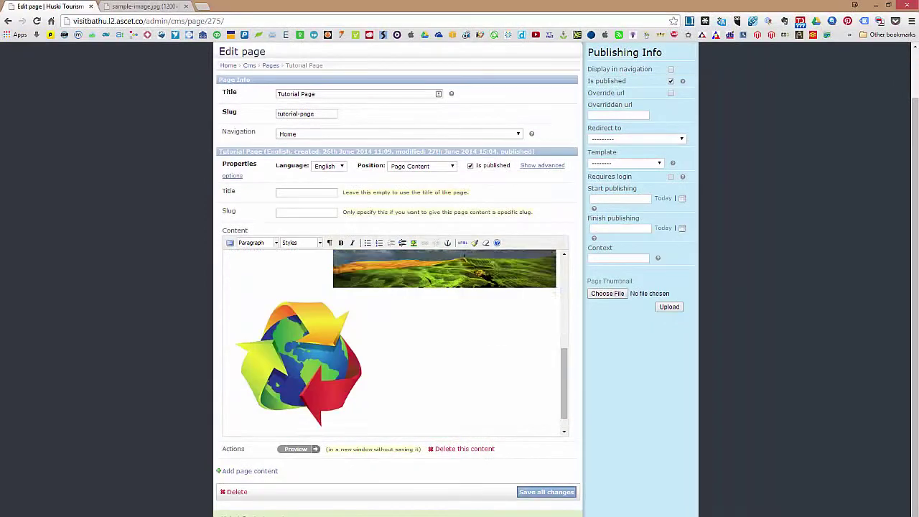